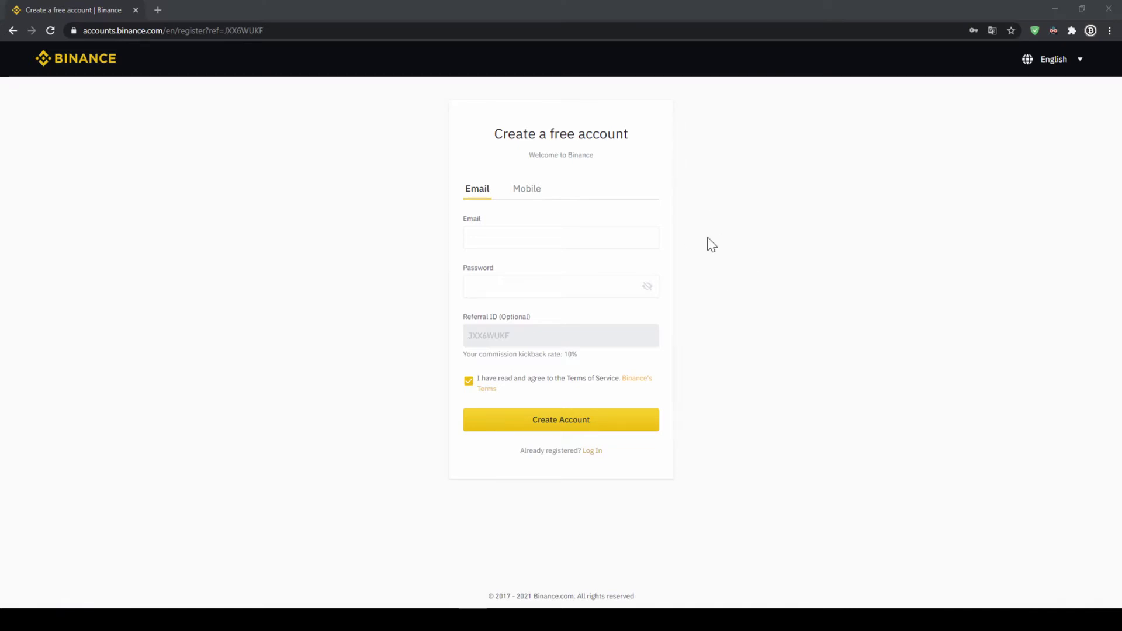
- Go from the Binance homepage to the Basic Info profile settings page
{"action": "left_click", "coordinate": [624, 426]}
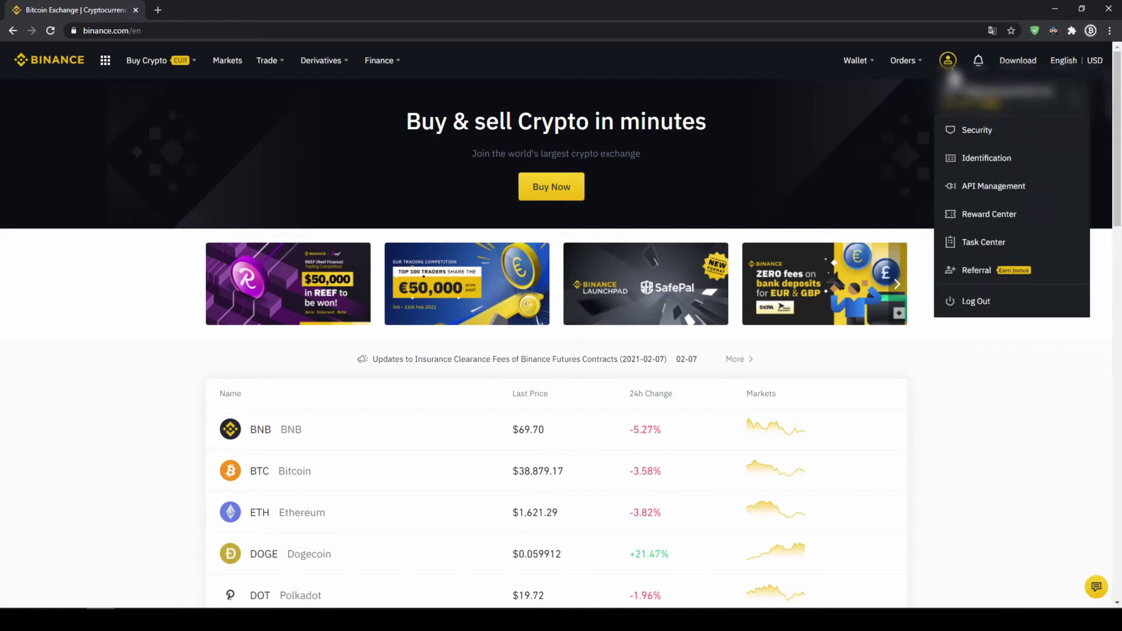
{"action": "mouse_move", "coordinate": [948, 59]}
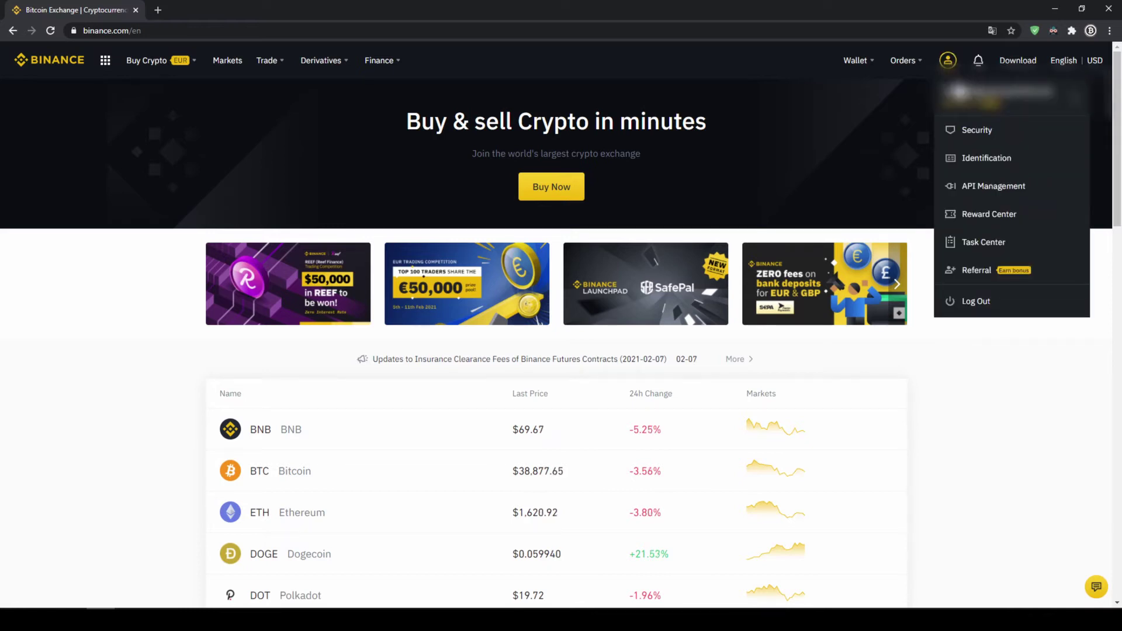
{"action": "left_click", "coordinate": [984, 167]}
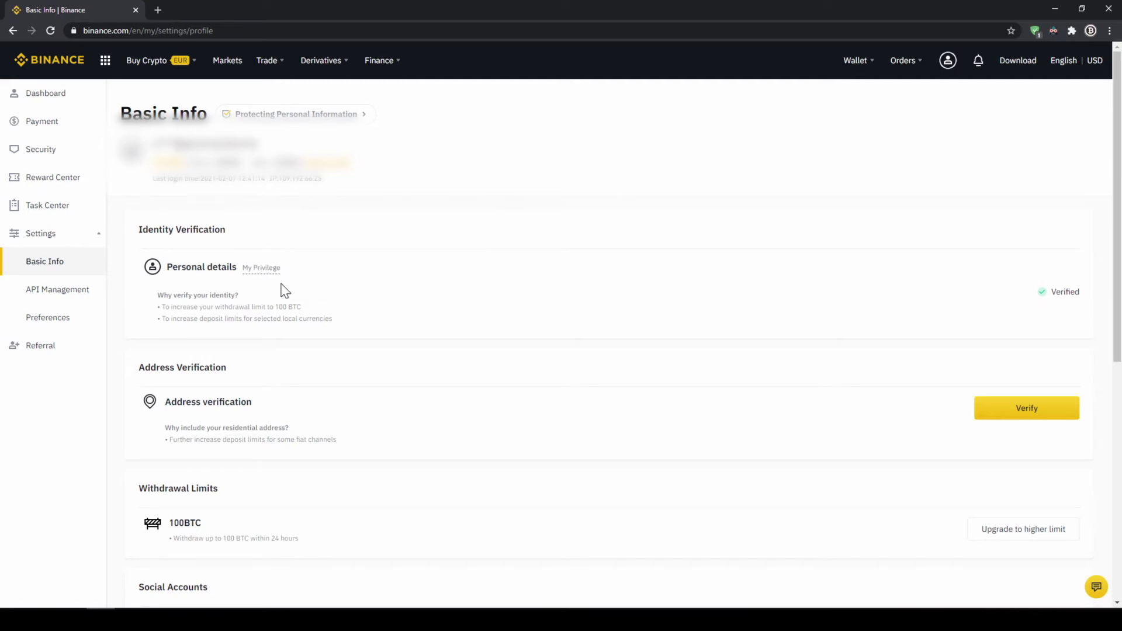
{"action": "left_click_drag", "start_coordinate": [1040, 298], "coordinate": [1087, 299]}
{"action": "left_click", "coordinate": [1090, 299]}
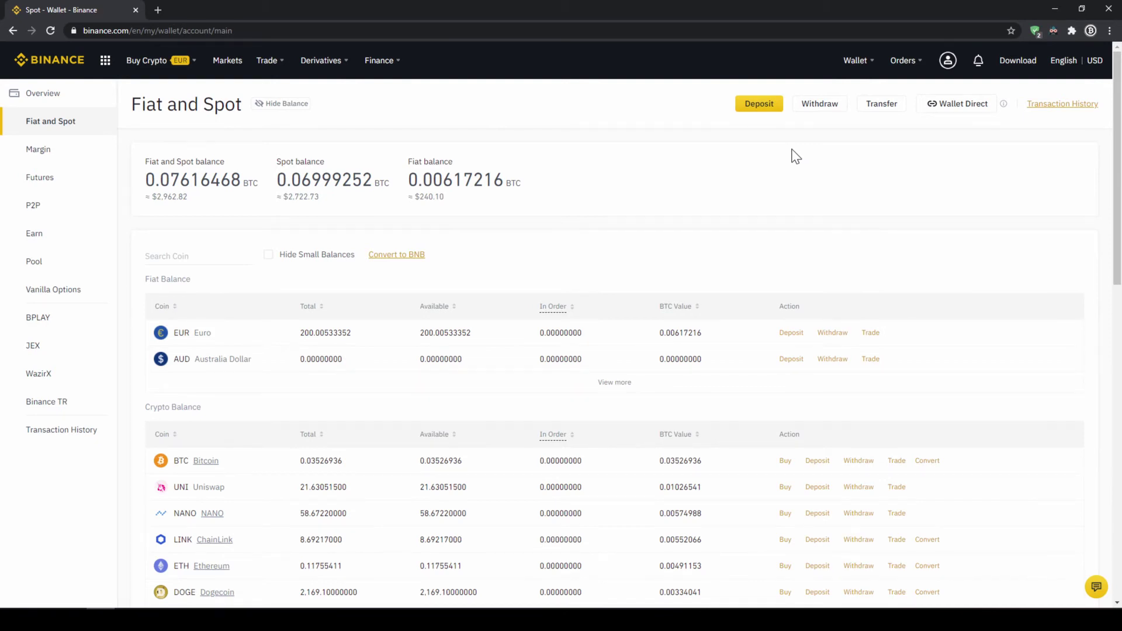
- Highlight the Fiat Balance and Crypto Balance headings in the wallet, then clear the highlight
{"action": "left_click_drag", "start_coordinate": [156, 279], "coordinate": [211, 287]}
{"action": "left_click_drag", "start_coordinate": [145, 407], "coordinate": [219, 416]}
{"action": "left_click", "coordinate": [242, 415]}
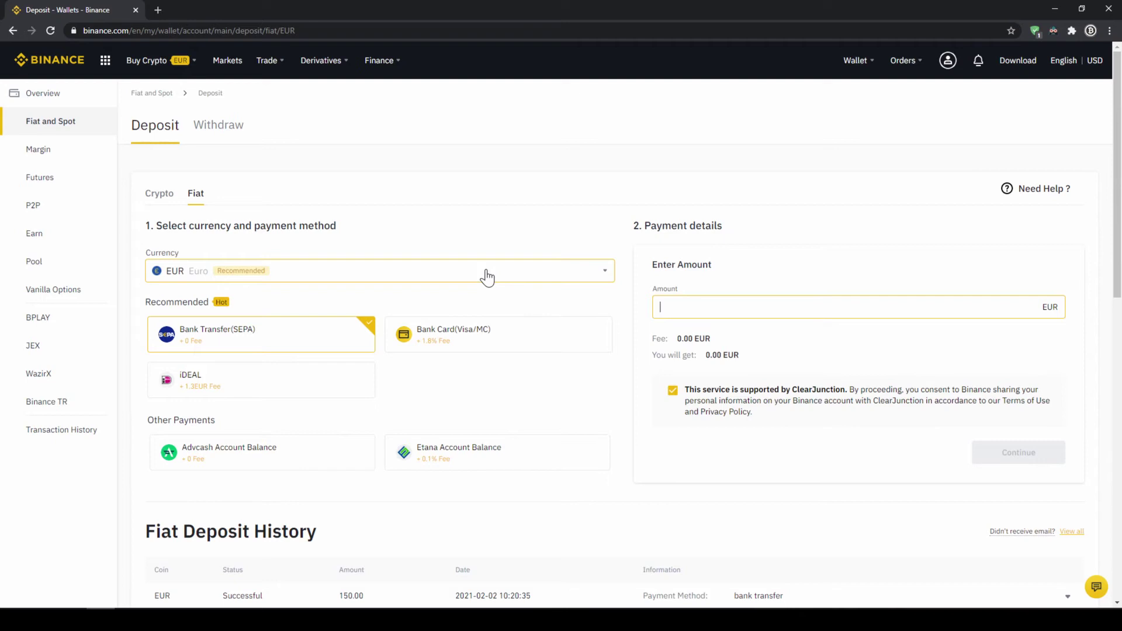
- Start a fiat deposit and switch its currency to USD
{"action": "left_click", "coordinate": [531, 248]}
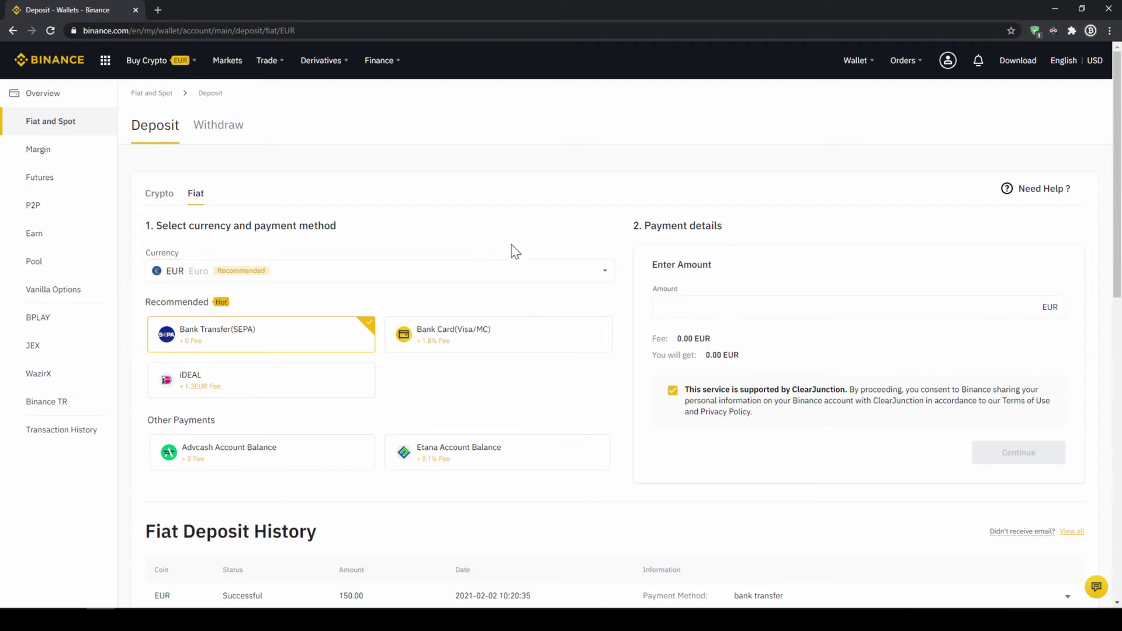
{"action": "left_click", "coordinate": [468, 283]}
{"action": "scroll", "coordinate": [337, 348], "scroll_direction": "down", "scroll_amount": 3}
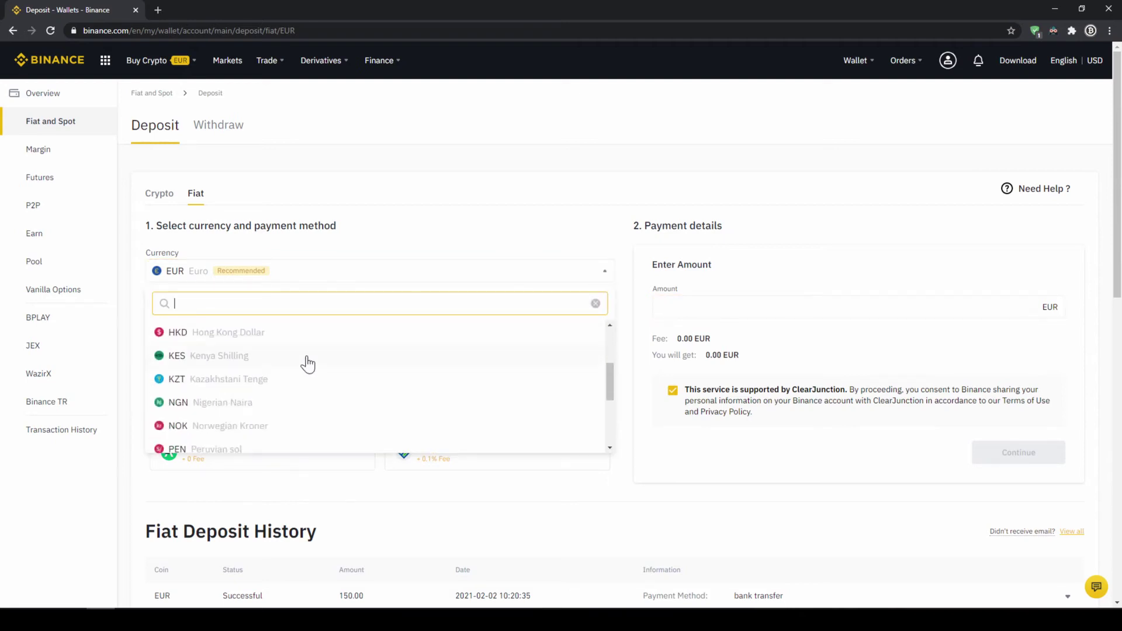
{"action": "scroll", "coordinate": [305, 363], "scroll_direction": "down", "scroll_amount": 3}
{"action": "scroll", "coordinate": [263, 385], "scroll_direction": "down", "scroll_amount": 2}
{"action": "left_click", "coordinate": [233, 415]}
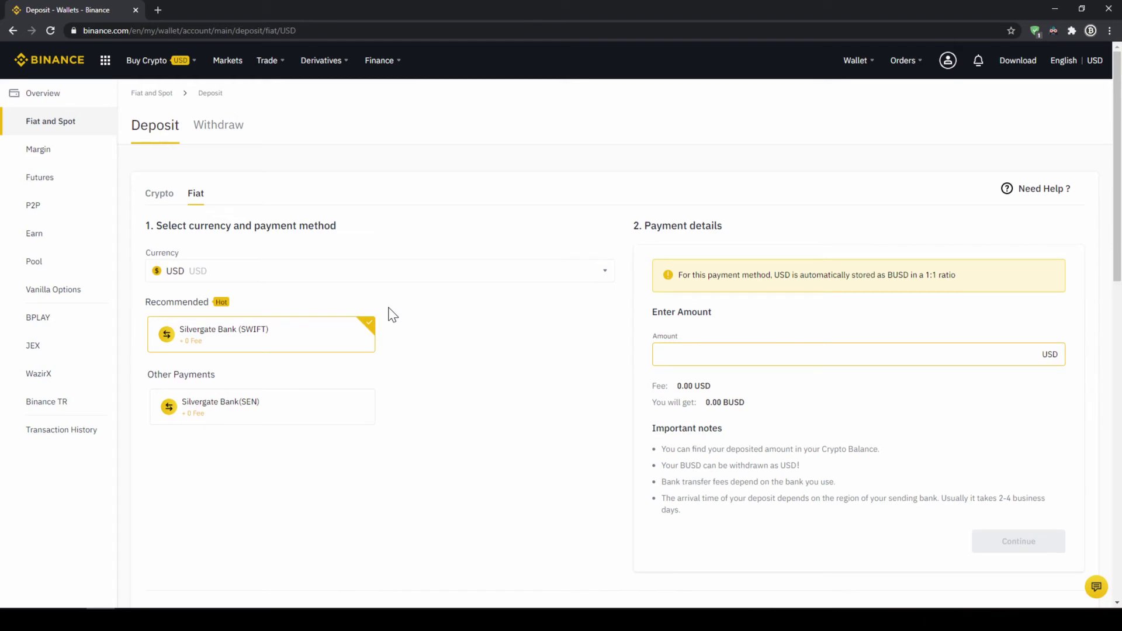
- Switch the deposit currency back to EUR
{"action": "left_click", "coordinate": [374, 270]}
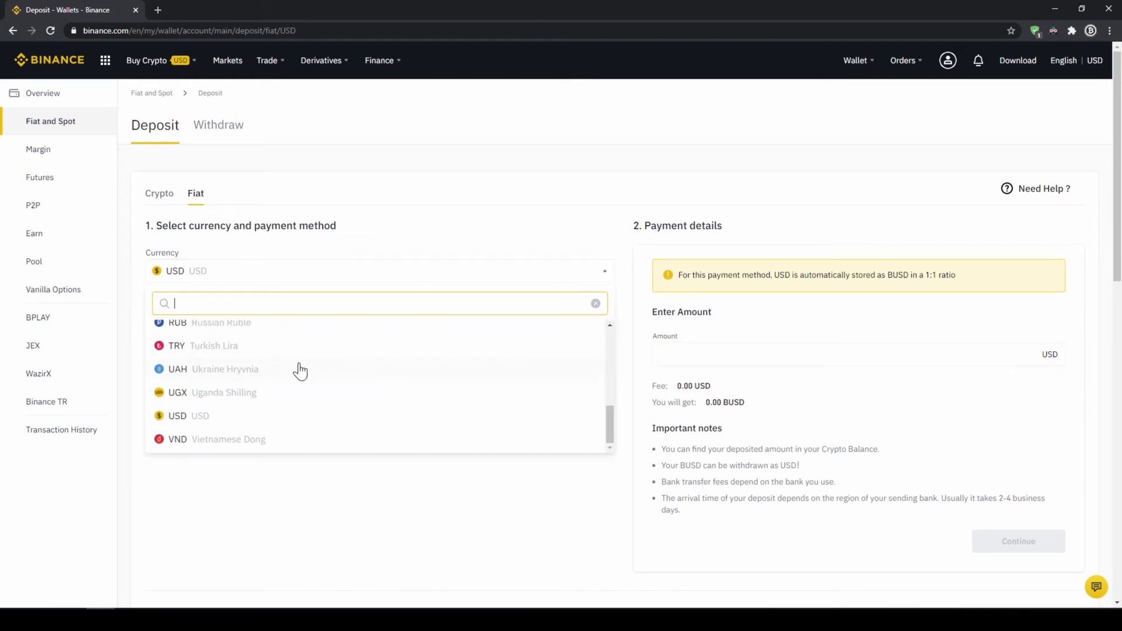
{"action": "scroll", "coordinate": [300, 372], "scroll_direction": "up", "scroll_amount": 3}
{"action": "scroll", "coordinate": [275, 392], "scroll_direction": "up", "scroll_amount": 5}
{"action": "scroll", "coordinate": [266, 391], "scroll_direction": "up", "scroll_amount": 2}
{"action": "left_click", "coordinate": [200, 339]}
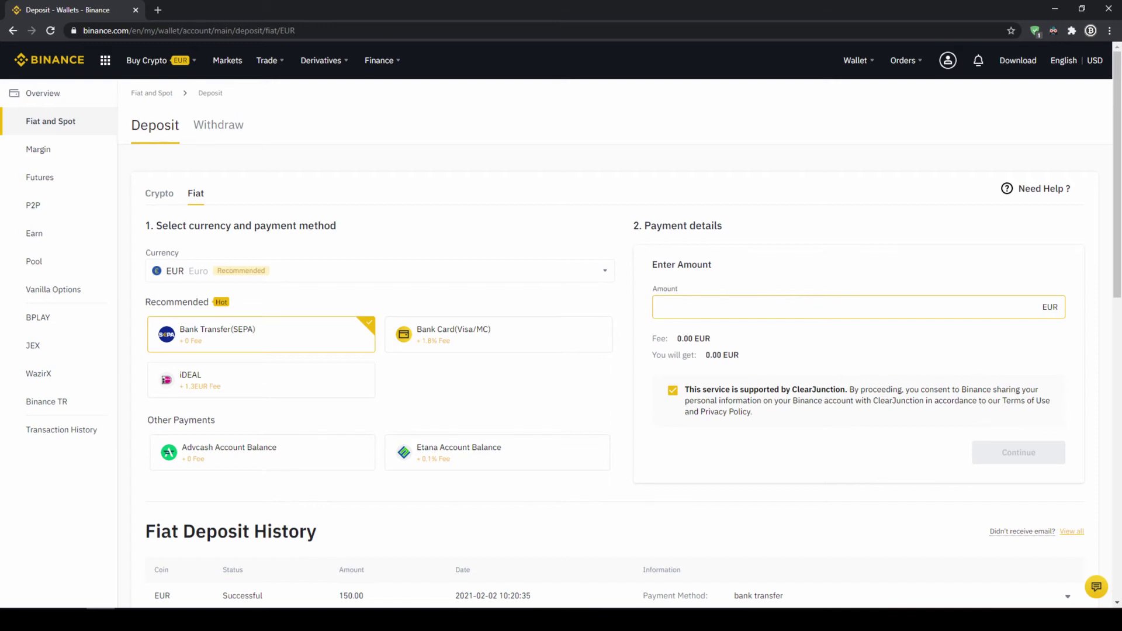
- Submit a 1000 EUR deposit and highlight the SEPA reference code 8190
{"action": "type", "text": "1000"}
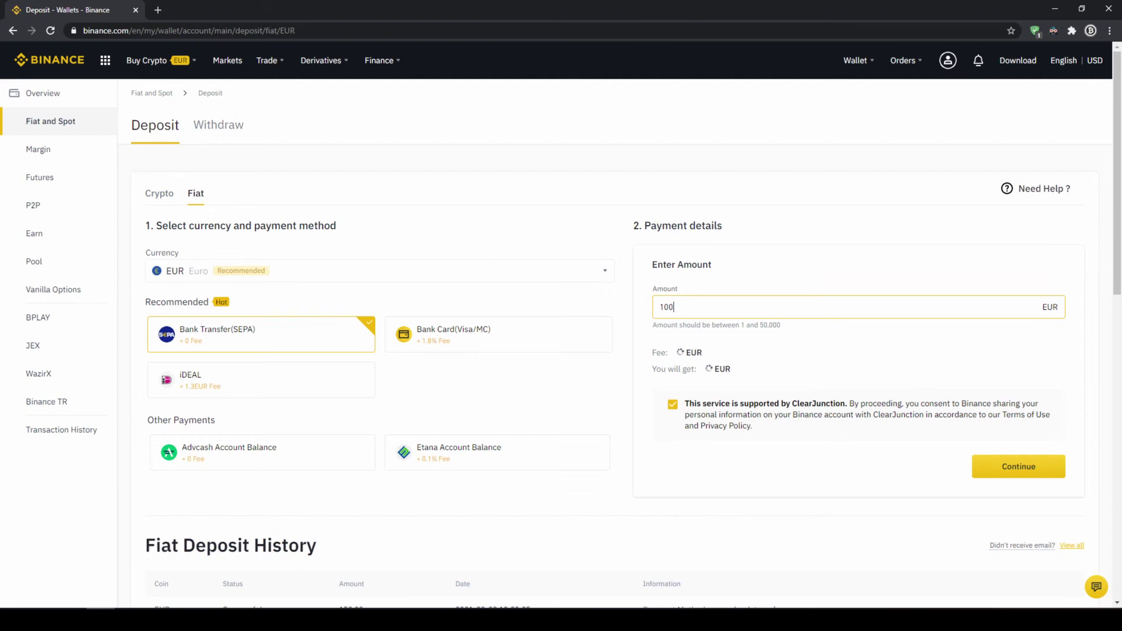
{"action": "left_click", "coordinate": [1011, 459]}
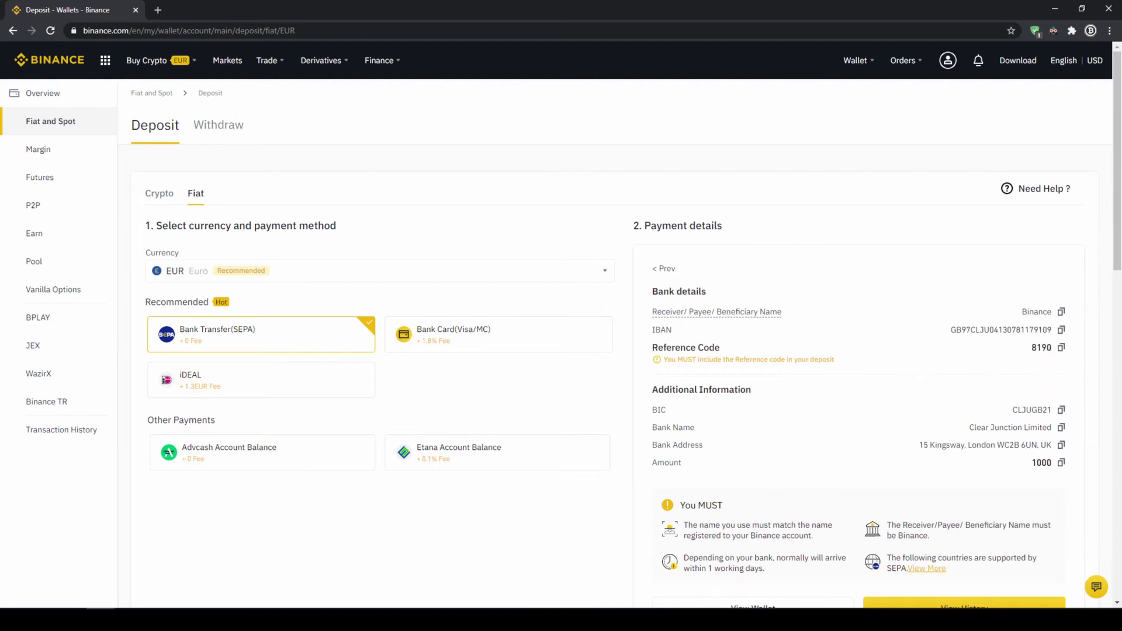
{"action": "mouse_move", "coordinate": [686, 347]}
{"action": "left_mouse_down"}
{"action": "mouse_move", "coordinate": [947, 361]}
{"action": "mouse_move", "coordinate": [1013, 382]}
{"action": "left_mouse_up"}
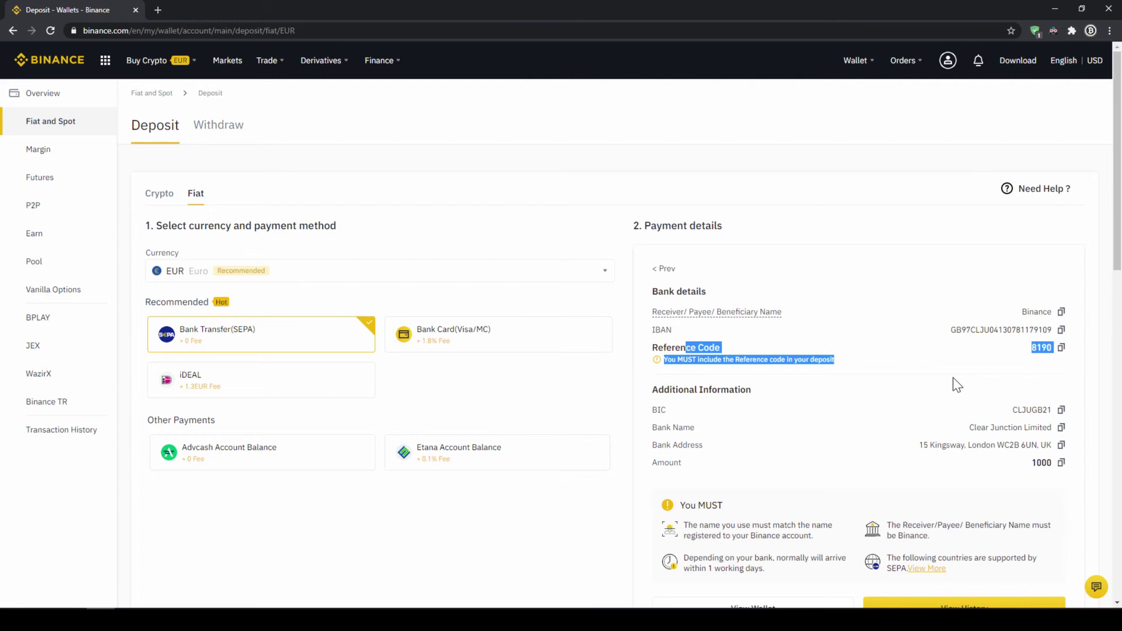
{"action": "left_click", "coordinate": [941, 401]}
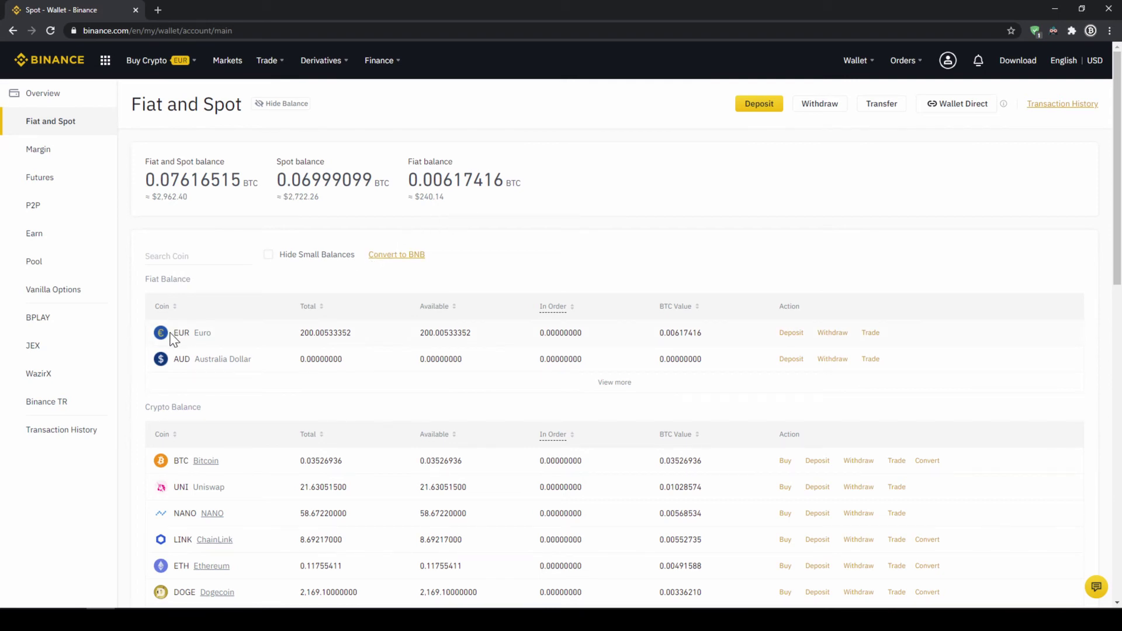
- Highlight the EUR row's 400.02208352 total balance, then clear the highlight
{"action": "left_click_drag", "start_coordinate": [193, 336], "coordinate": [372, 352]}
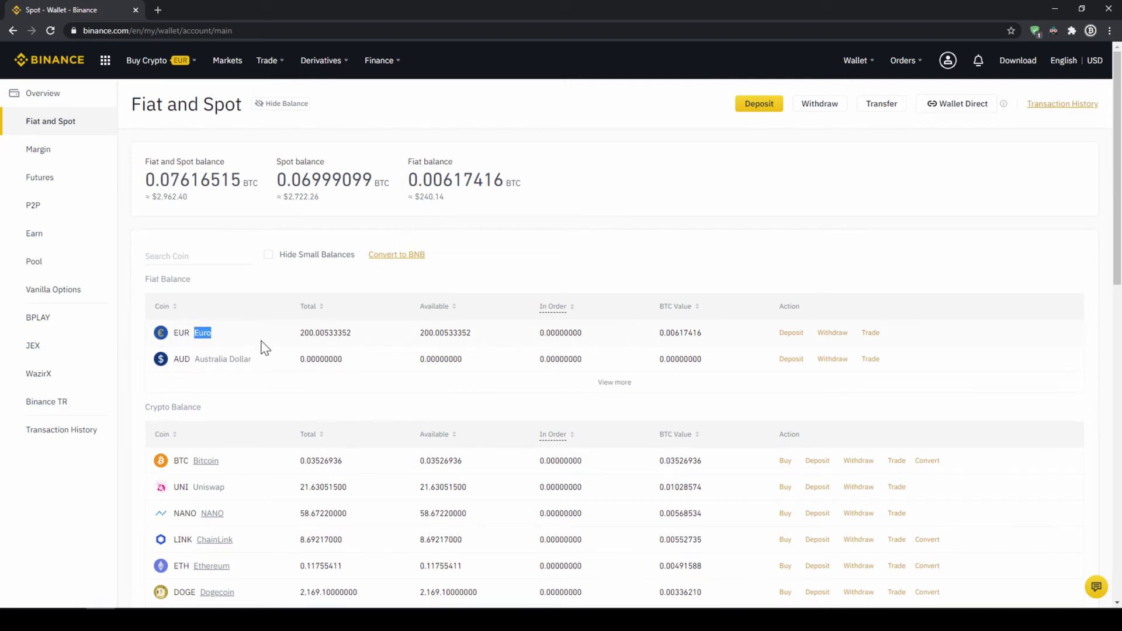
{"action": "left_click", "coordinate": [369, 345]}
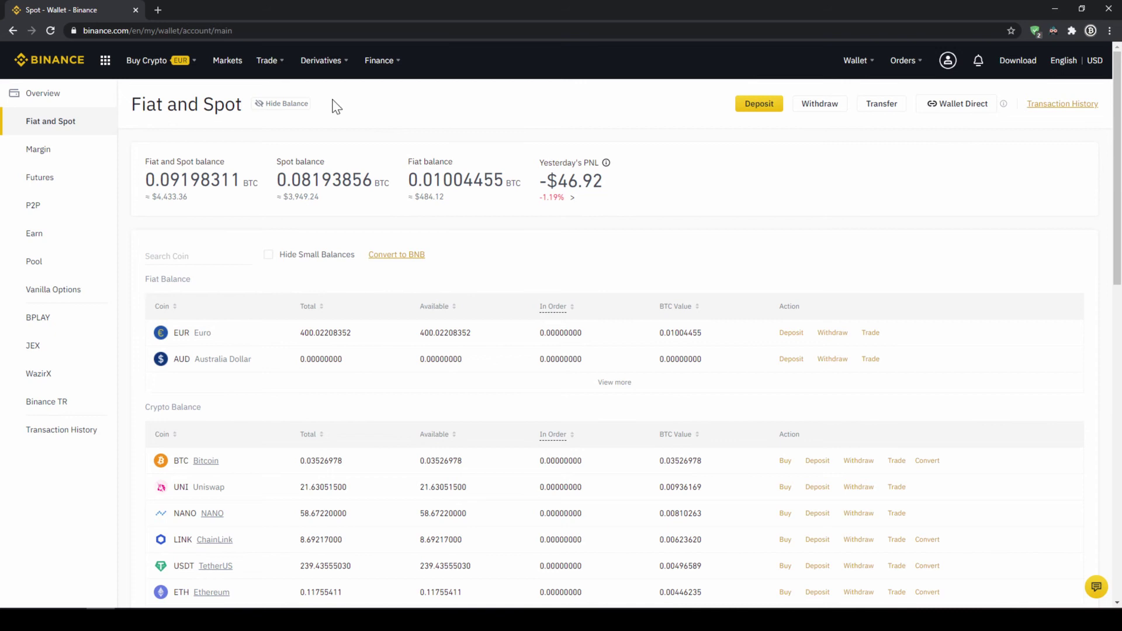
{"action": "mouse_move", "coordinate": [147, 61]}
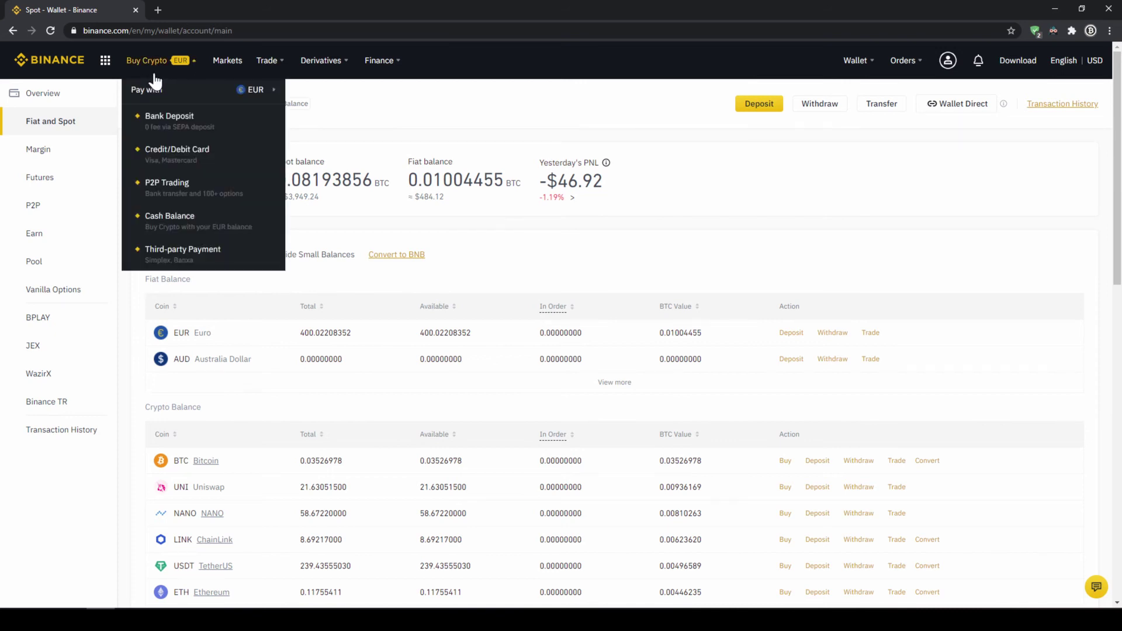
- Open the card purchase page and choose MATIC as the coin, searching 'matic'
{"action": "left_click", "coordinate": [175, 164]}
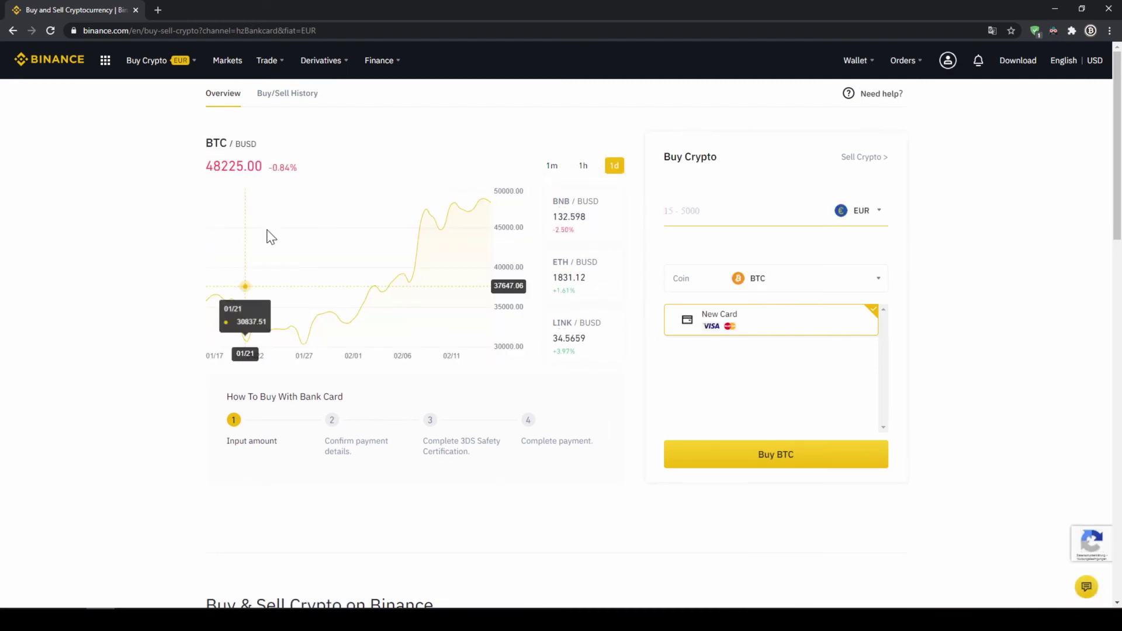
{"action": "left_click", "coordinate": [777, 291]}
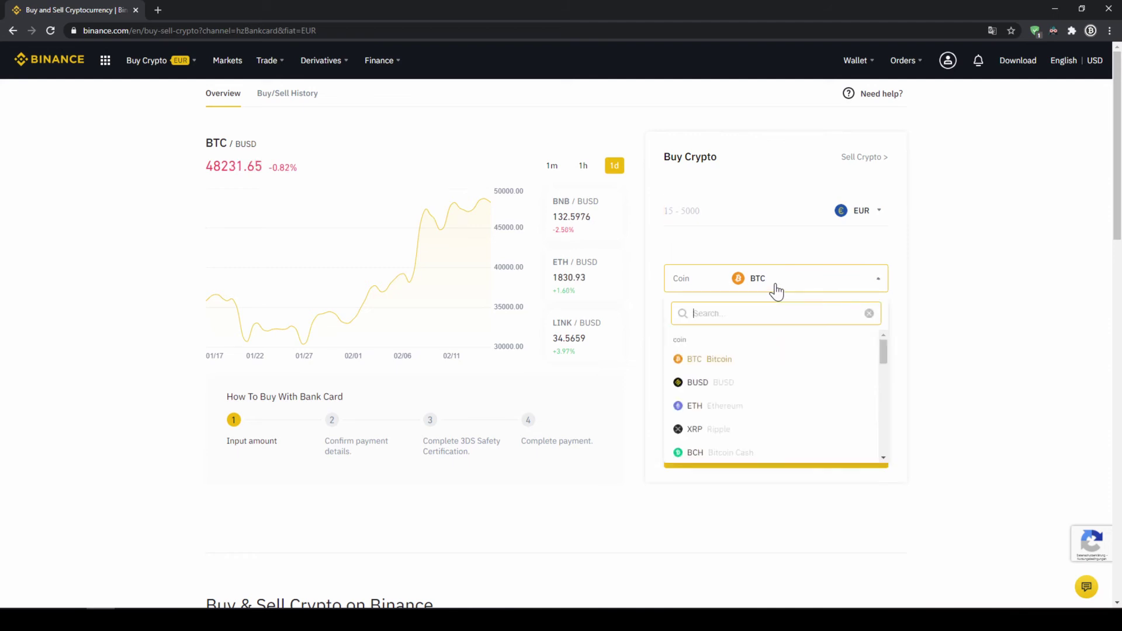
{"action": "type", "text": "matic"}
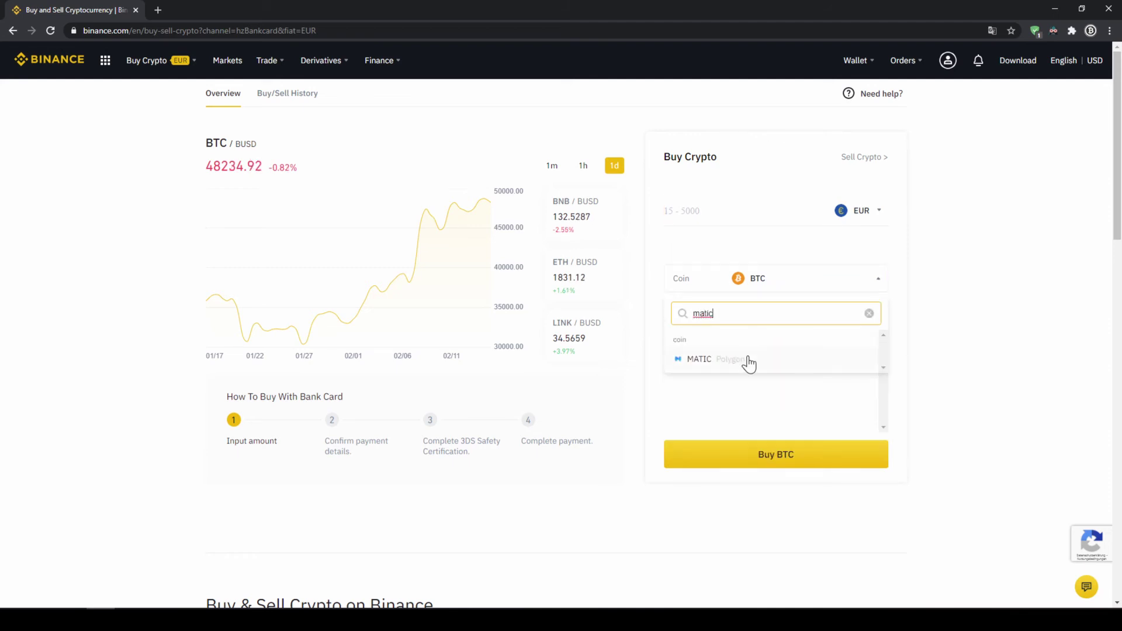
{"action": "left_click", "coordinate": [747, 360]}
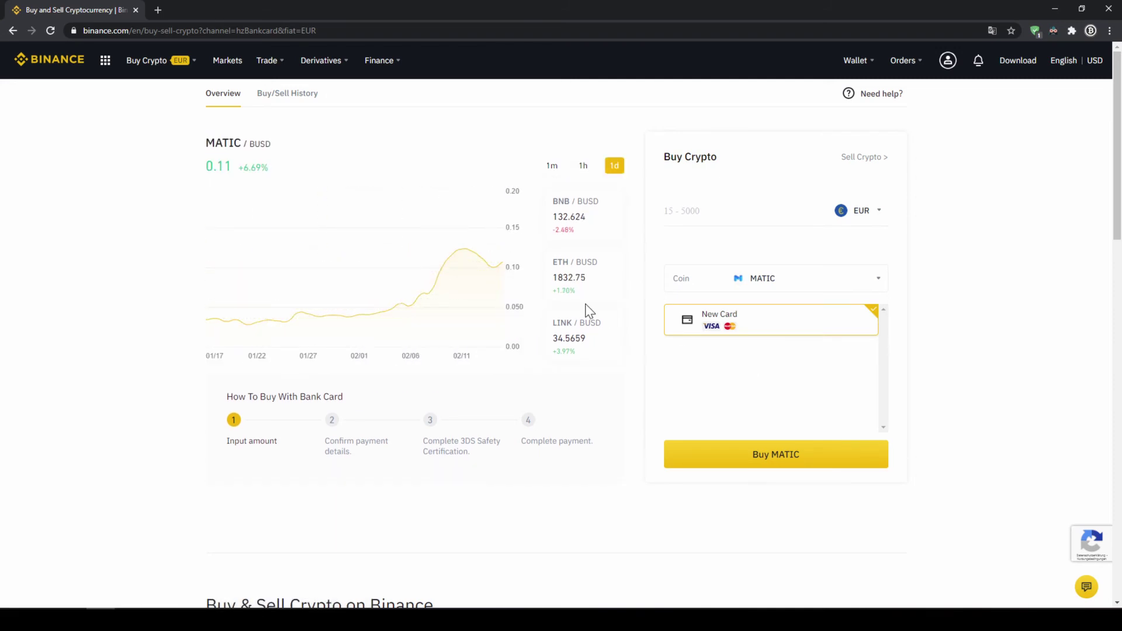
- Browse the payment currency list and keep EUR
{"action": "left_click", "coordinate": [867, 219]}
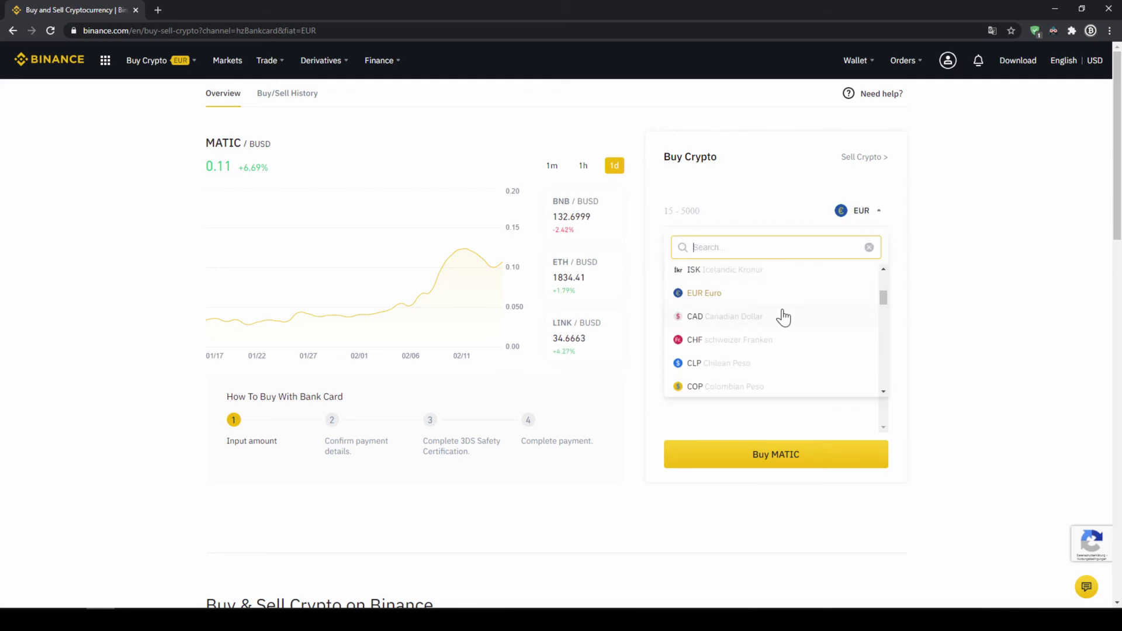
{"action": "scroll", "coordinate": [728, 310], "scroll_direction": "down", "scroll_amount": 3}
{"action": "scroll", "coordinate": [731, 327], "scroll_direction": "down", "scroll_amount": 3}
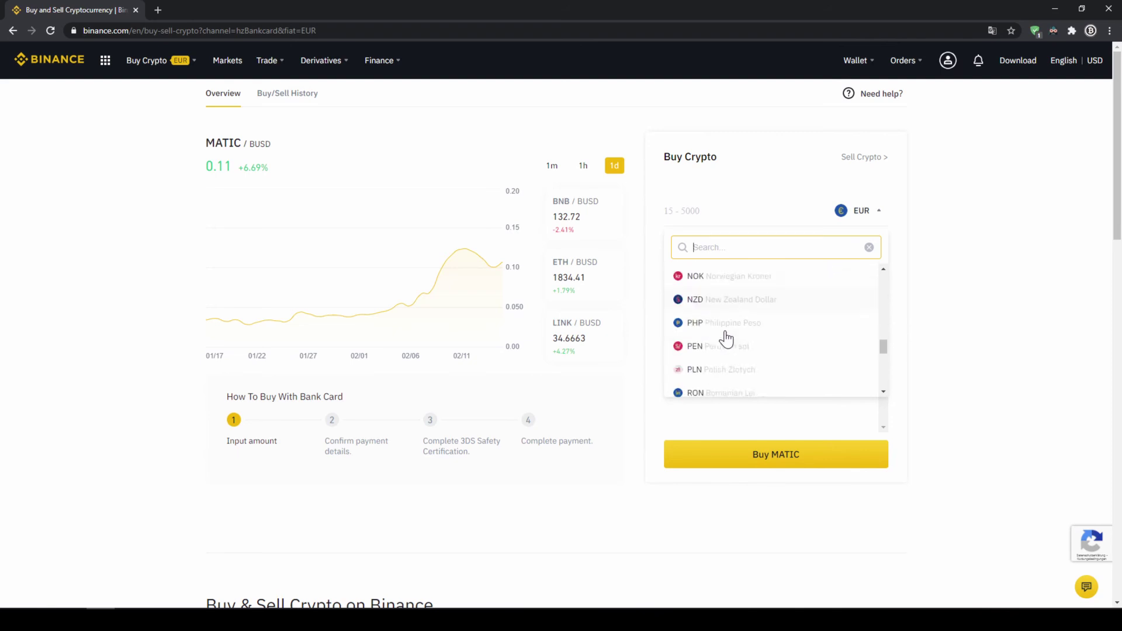
{"action": "scroll", "coordinate": [739, 357], "scroll_direction": "down", "scroll_amount": 2}
{"action": "scroll", "coordinate": [742, 388], "scroll_direction": "down", "scroll_amount": 1}
{"action": "scroll", "coordinate": [739, 269], "scroll_direction": "up", "scroll_amount": 3}
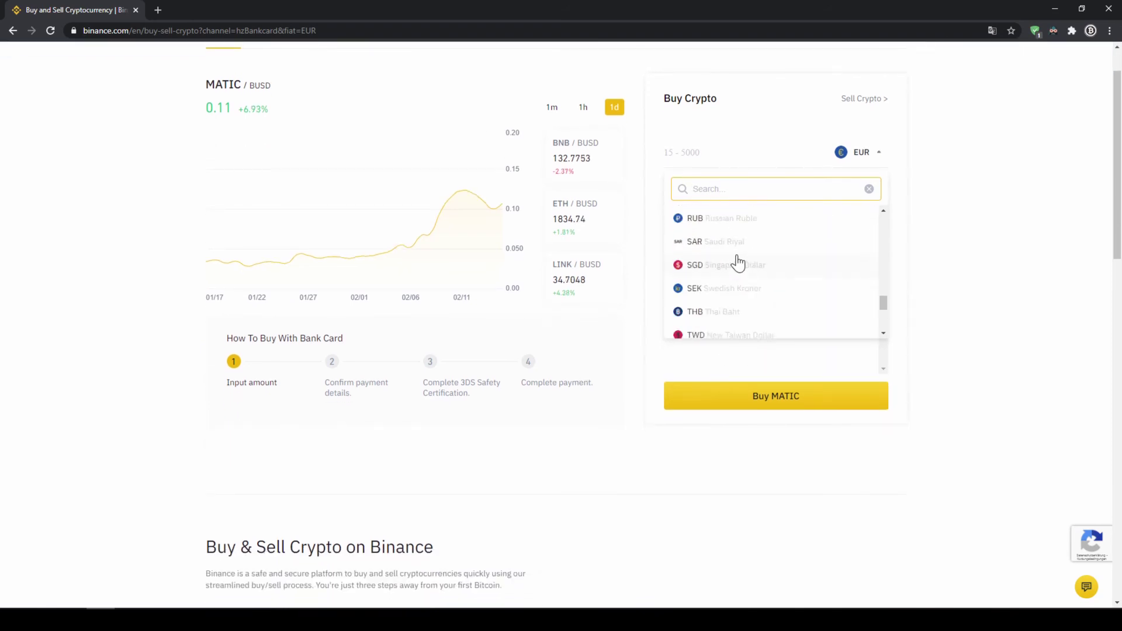
{"action": "scroll", "coordinate": [741, 268], "scroll_direction": "up", "scroll_amount": 3}
{"action": "scroll", "coordinate": [982, 254], "scroll_direction": "up", "scroll_amount": 1}
{"action": "scroll", "coordinate": [982, 253], "scroll_direction": "up", "scroll_amount": 1}
{"action": "left_click", "coordinate": [964, 249]}
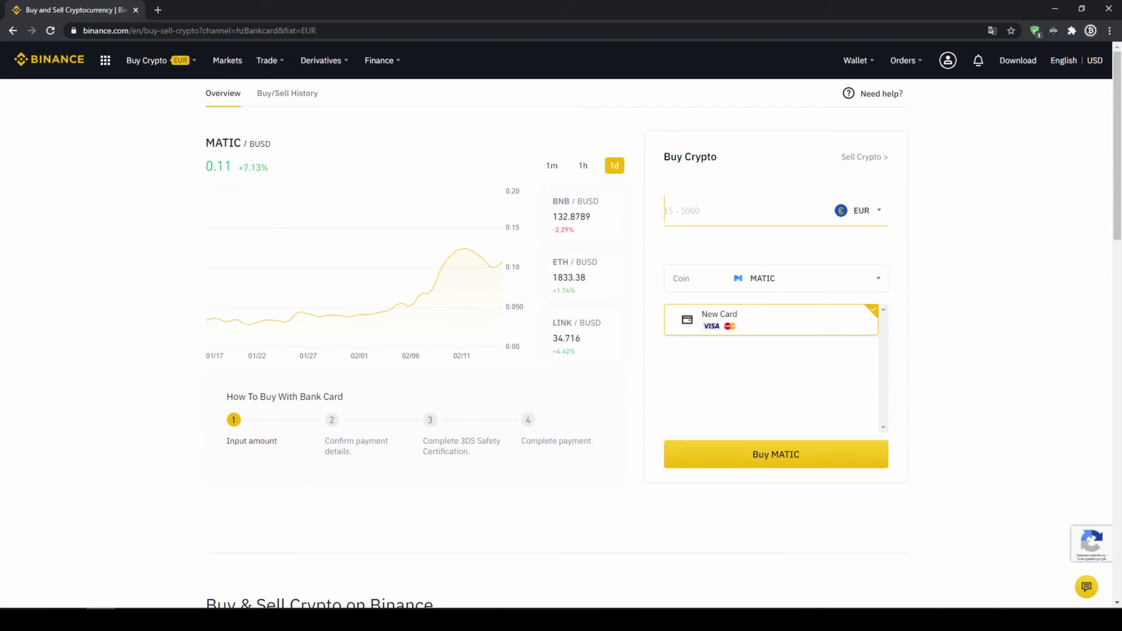
- Enter 1000 EUR and highlight the estimate of about 11,181.71 MATIC
{"action": "type", "text": "10"}
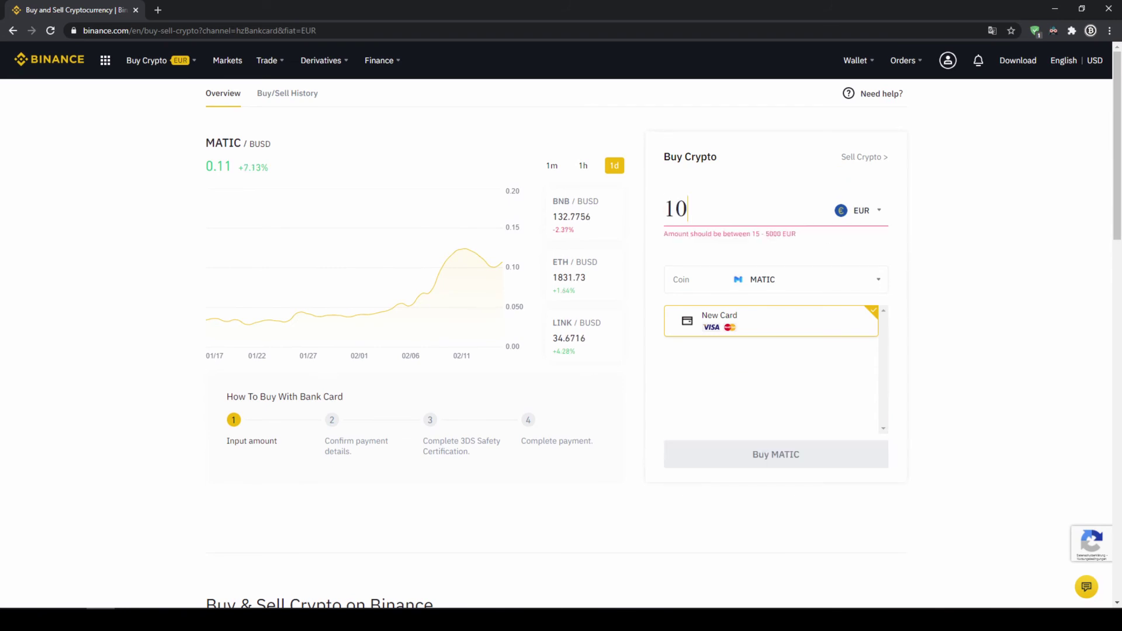
{"action": "type", "text": "00"}
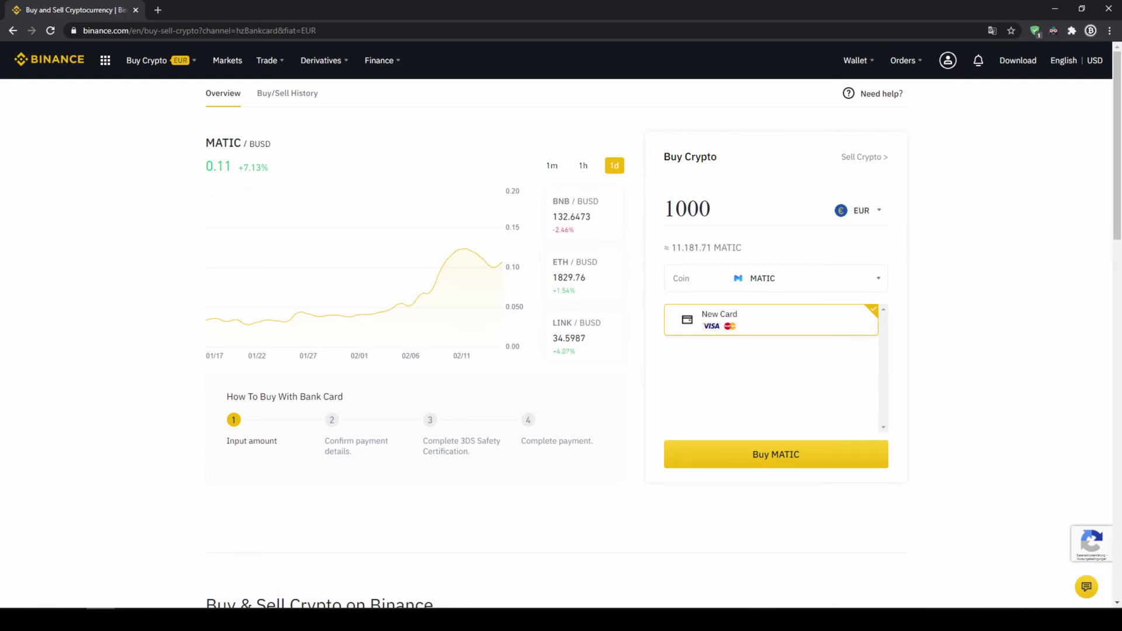
{"action": "left_click_drag", "start_coordinate": [672, 248], "coordinate": [737, 247]}
{"action": "left_click", "coordinate": [736, 247]}
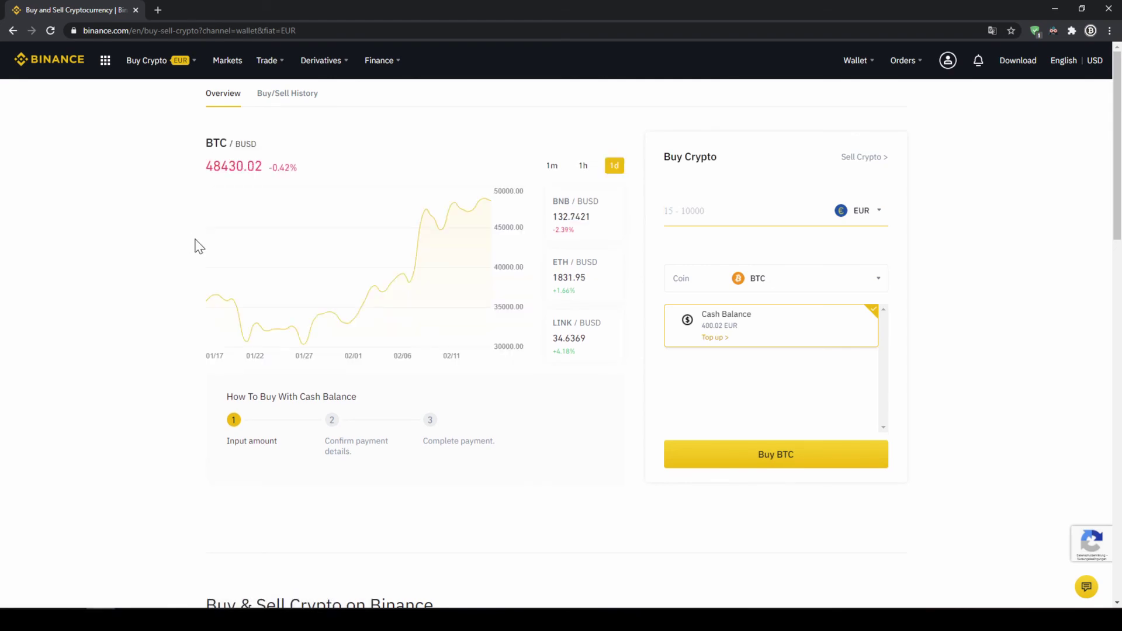
- On the Cash Balance form, choose MATIC by searching 'ma' and keep EUR as currency
{"action": "left_click", "coordinate": [770, 281]}
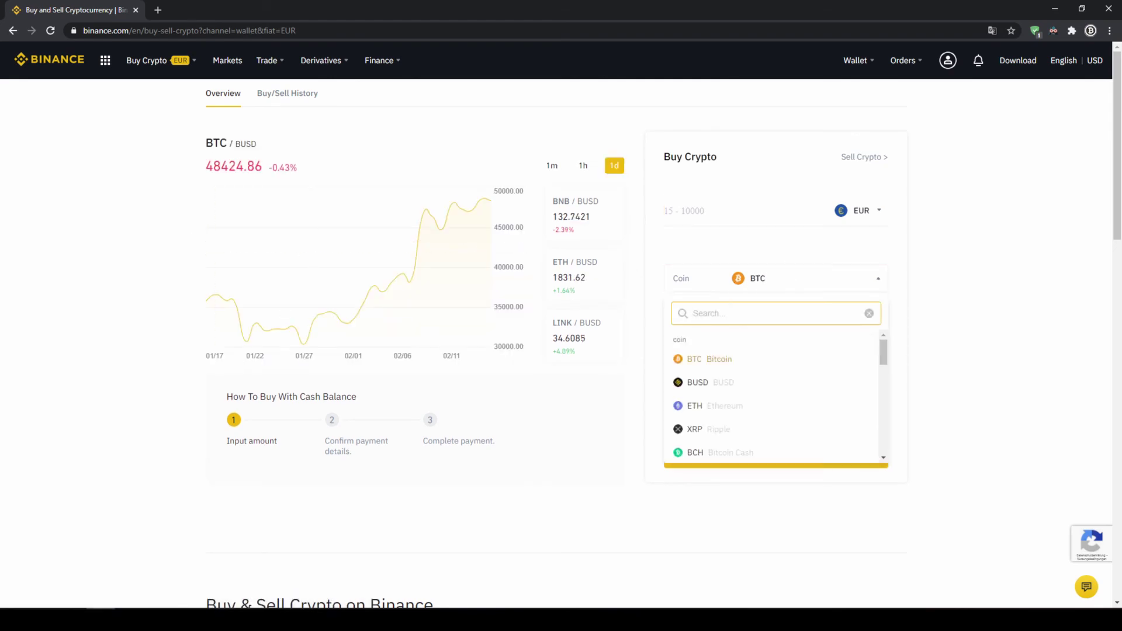
{"action": "type", "text": "matic"}
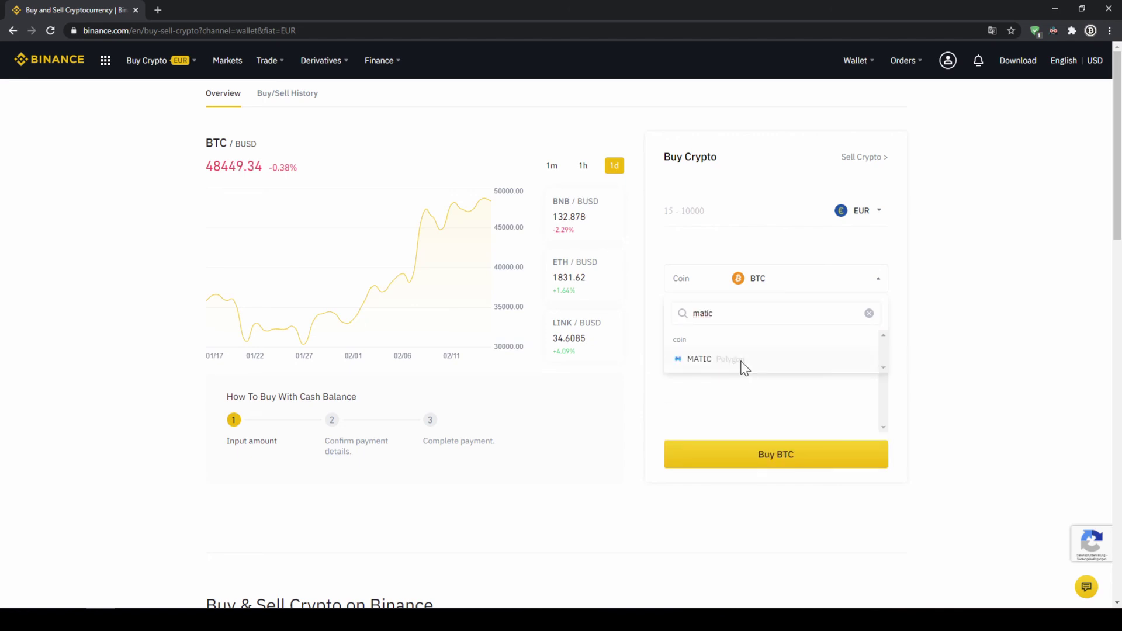
{"action": "left_click", "coordinate": [740, 363]}
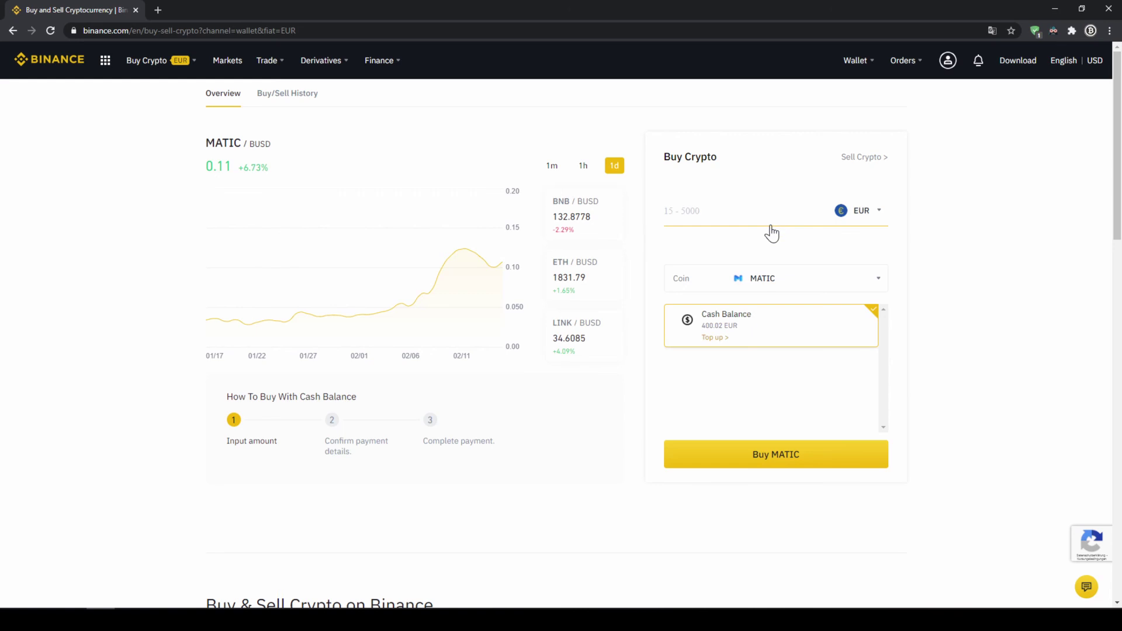
{"action": "left_click", "coordinate": [869, 223]}
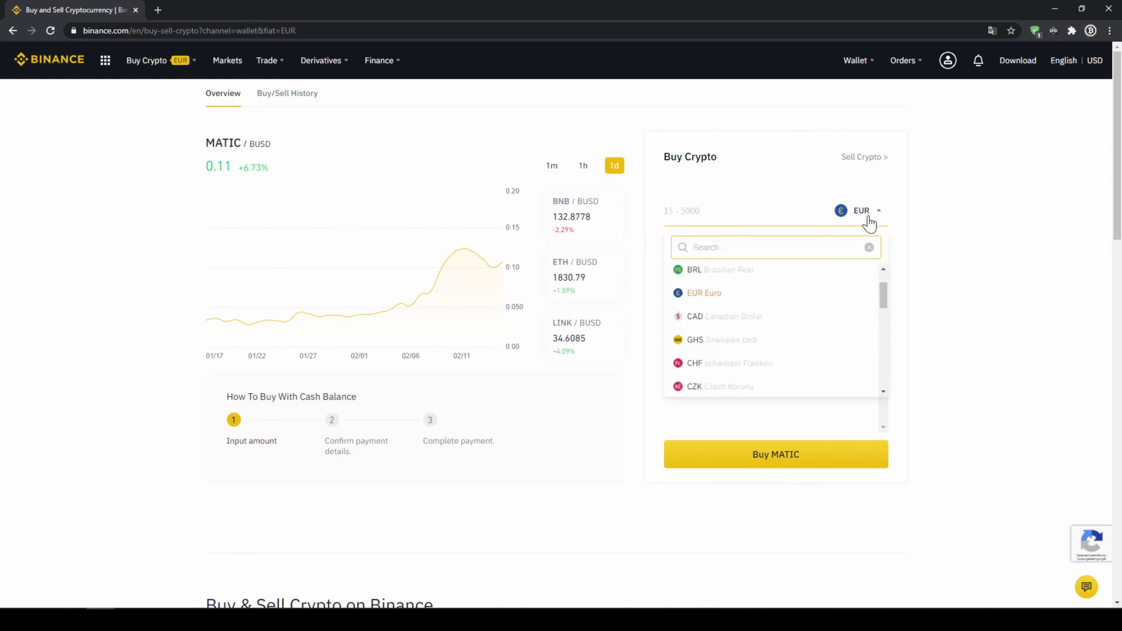
{"action": "left_click", "coordinate": [865, 213]}
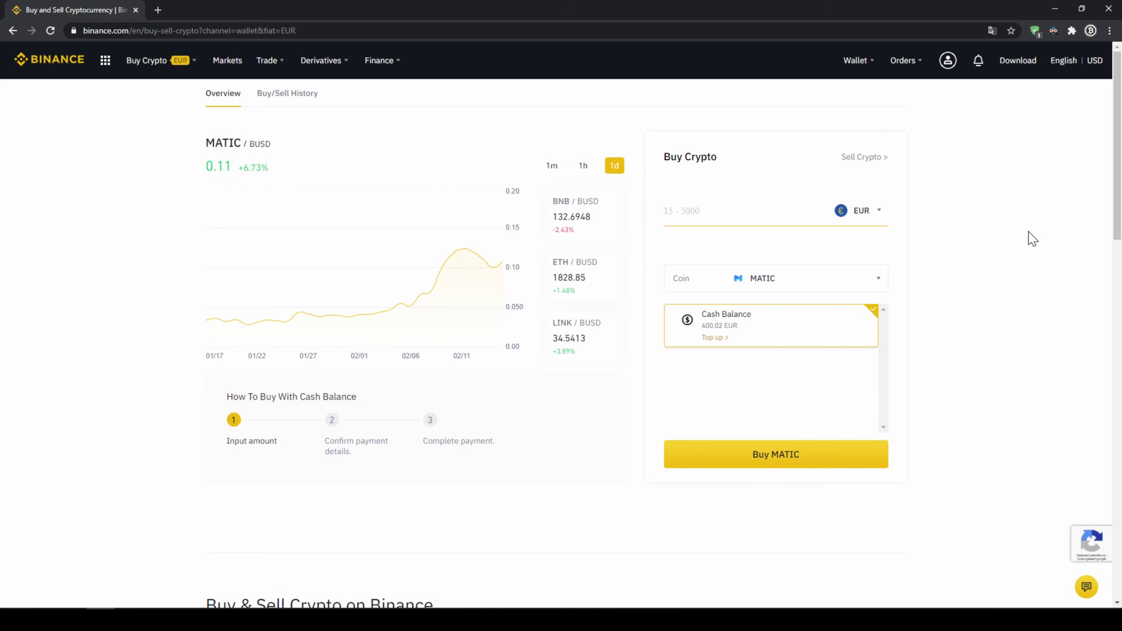
- Submit a 400 EUR MATIC purchase and highlight the 4458.2 MATIC on Confirm Order
{"action": "type", "text": "400"}
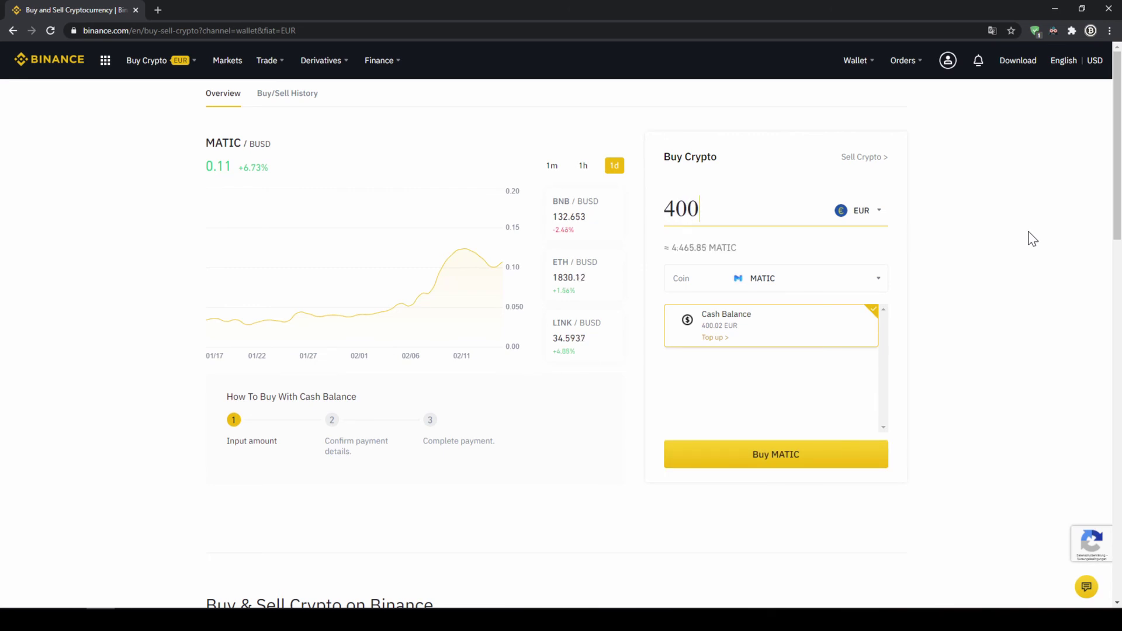
{"action": "left_click", "coordinate": [815, 463]}
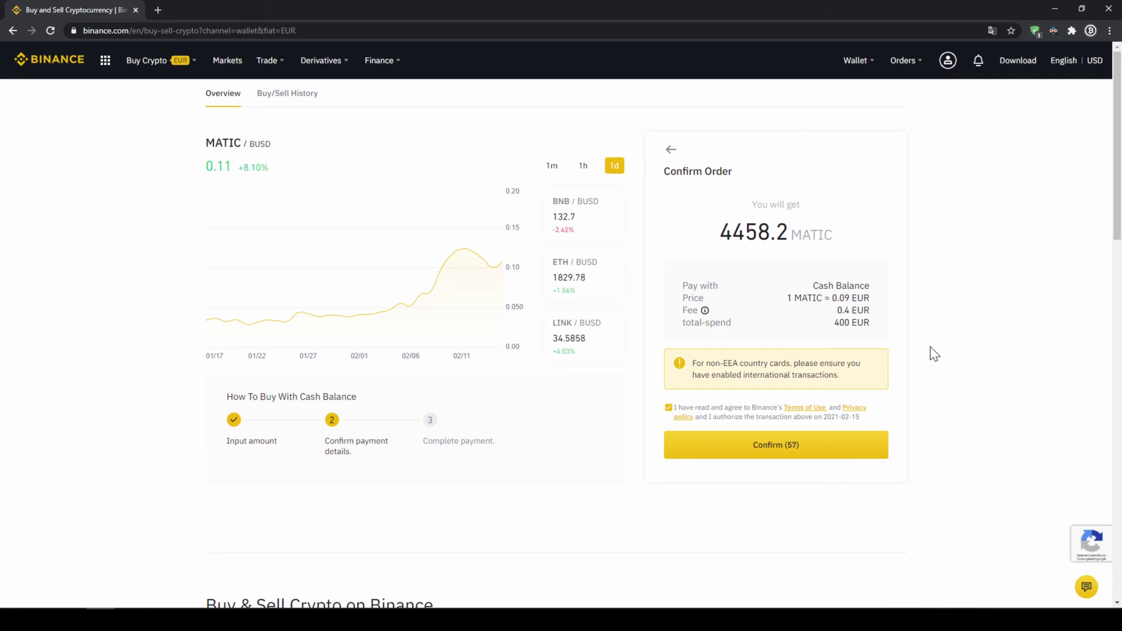
{"action": "mouse_move", "coordinate": [720, 232]}
{"action": "left_mouse_down"}
{"action": "mouse_move", "coordinate": [810, 263]}
{"action": "mouse_move", "coordinate": [846, 298]}
{"action": "mouse_move", "coordinate": [864, 298]}
{"action": "mouse_move", "coordinate": [864, 323]}
{"action": "left_mouse_up"}
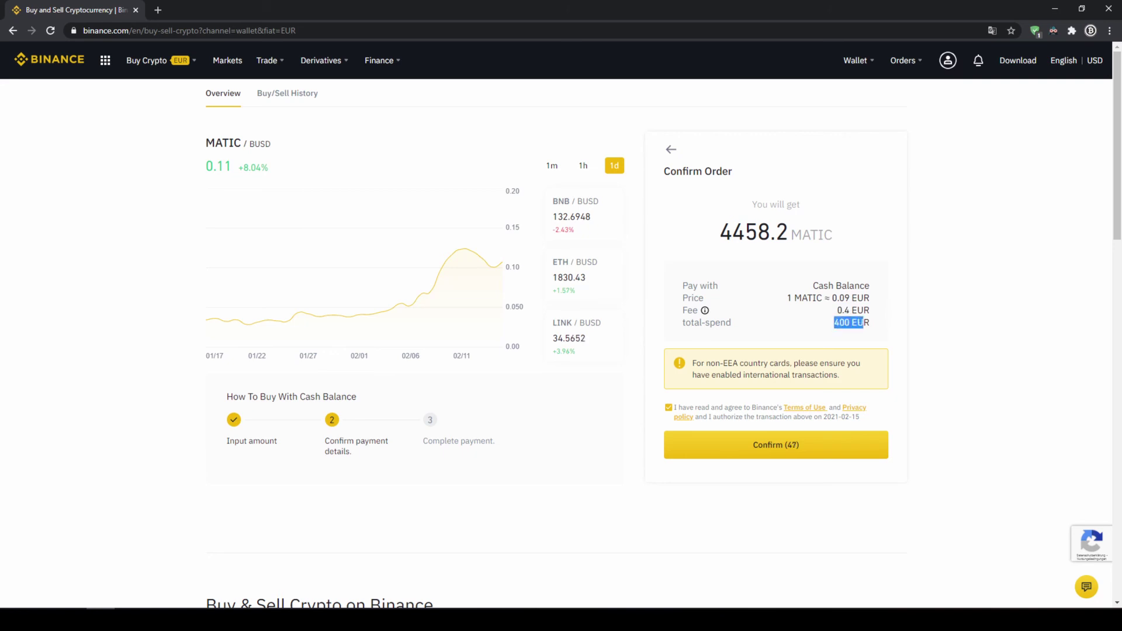